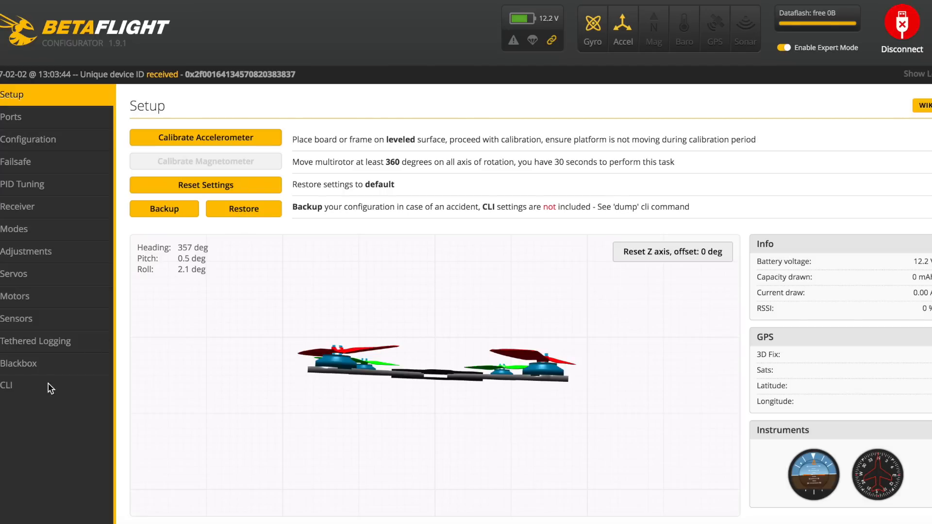
Step: Query the flight controller's firmware version with the version command in the CLI
click(22, 385)
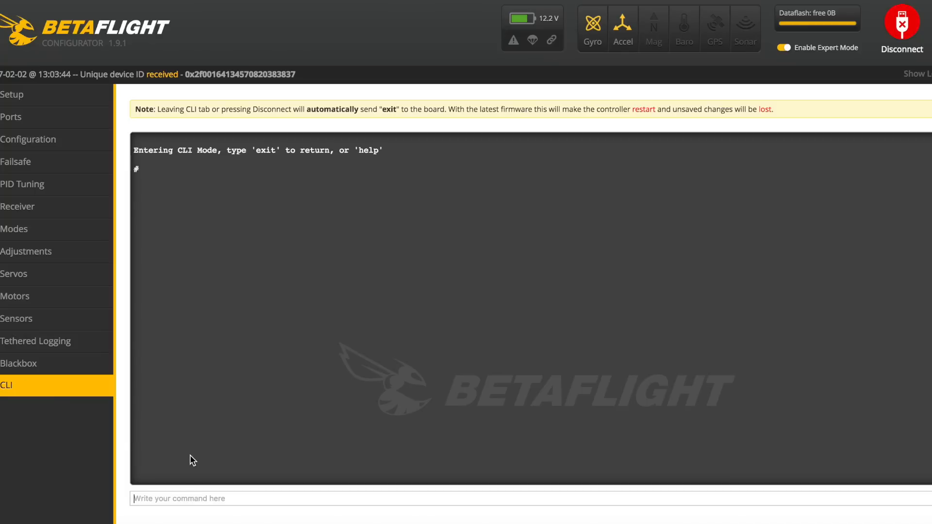
text(version)
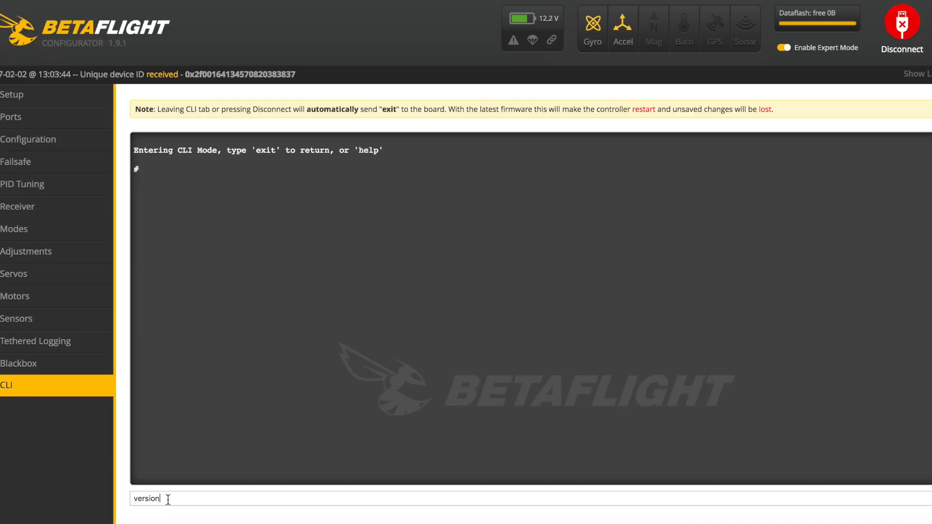
key(Return)
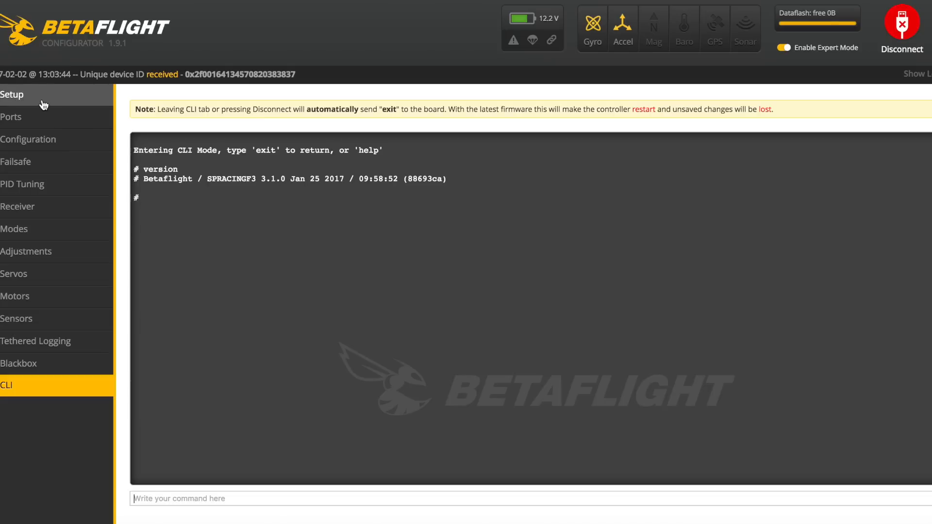
Step: Return to the Setup page and calibrate the accelerometer
click(8, 99)
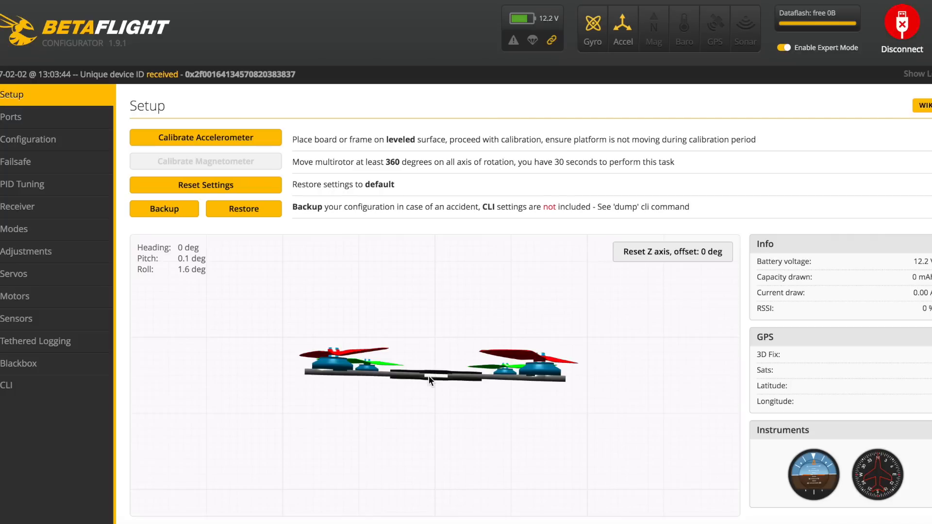
click(234, 142)
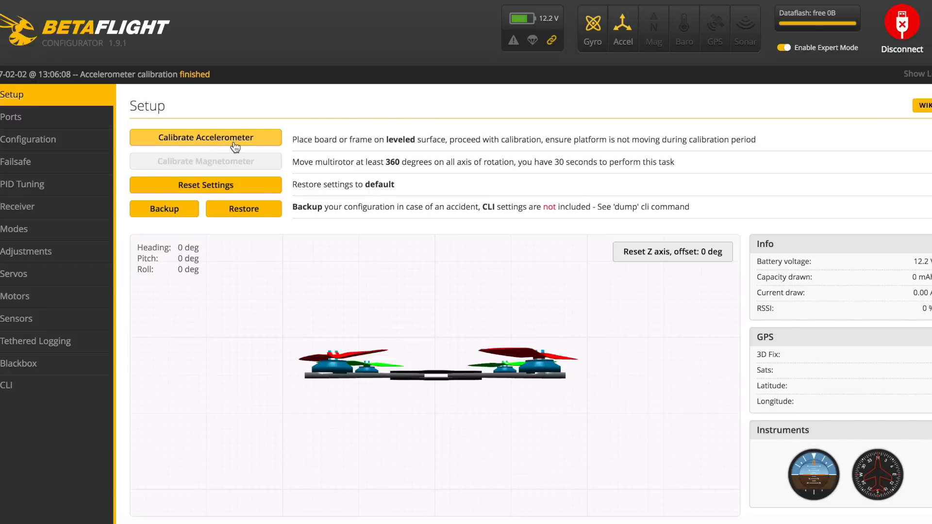
Step: Review the Ports settings and the available ESC/motor protocols on the Configuration page, keeping ONESHOT125
click(26, 122)
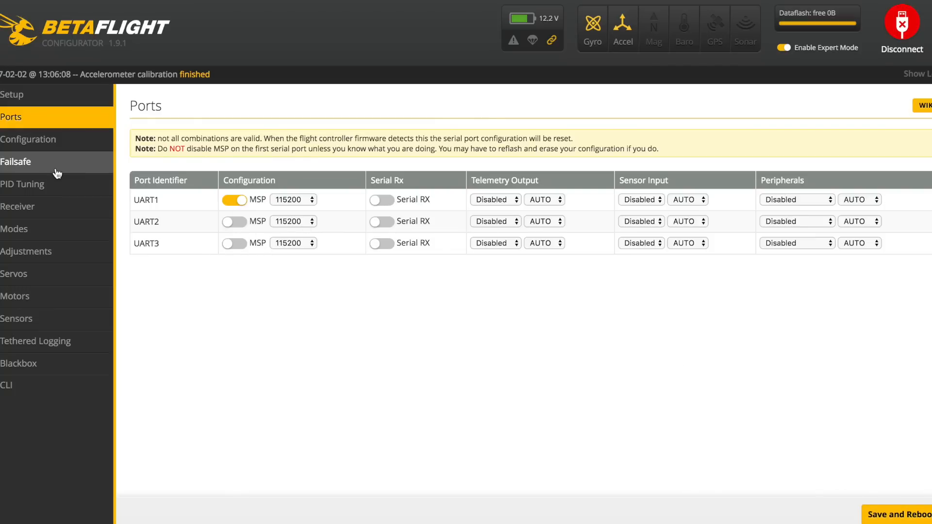
click(40, 146)
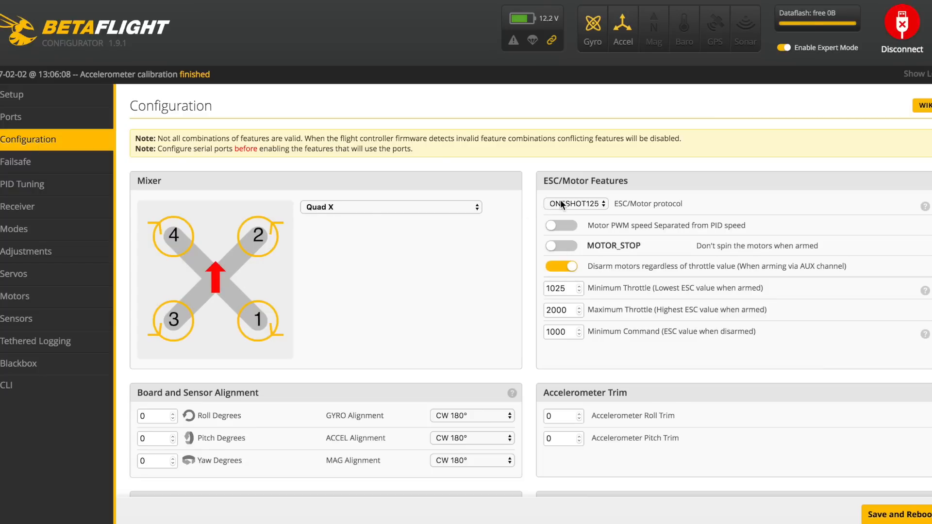
click(602, 204)
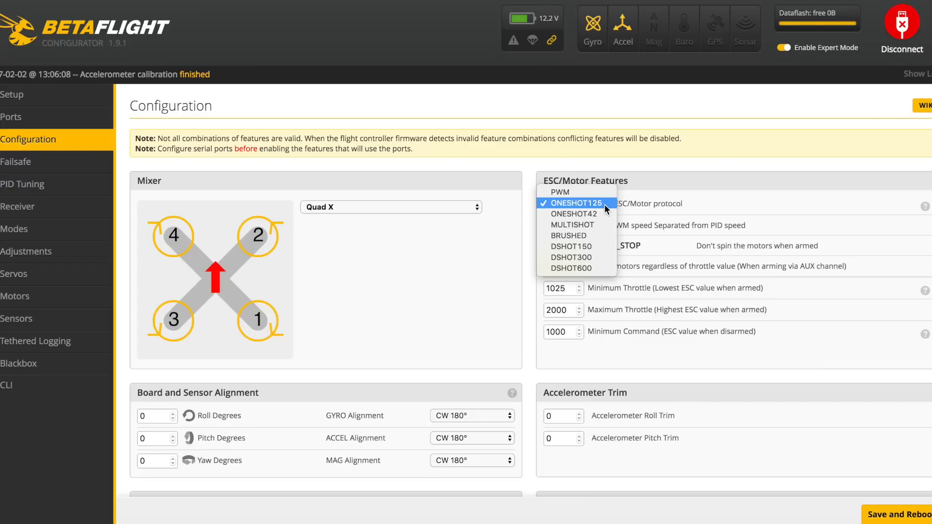
click(590, 161)
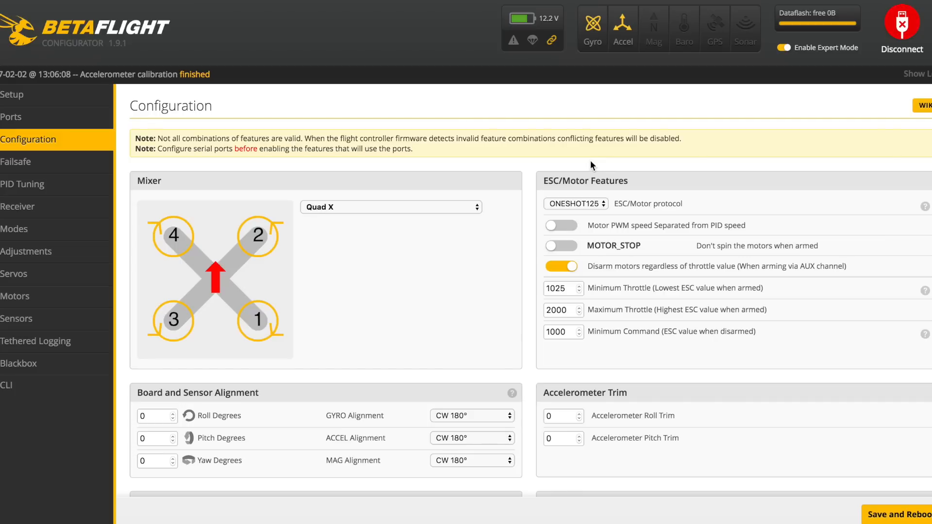
Step: Turn the MOTOR_STOP feature on and back off in the ESC/Motor features
double_click(566, 290)
click(564, 248)
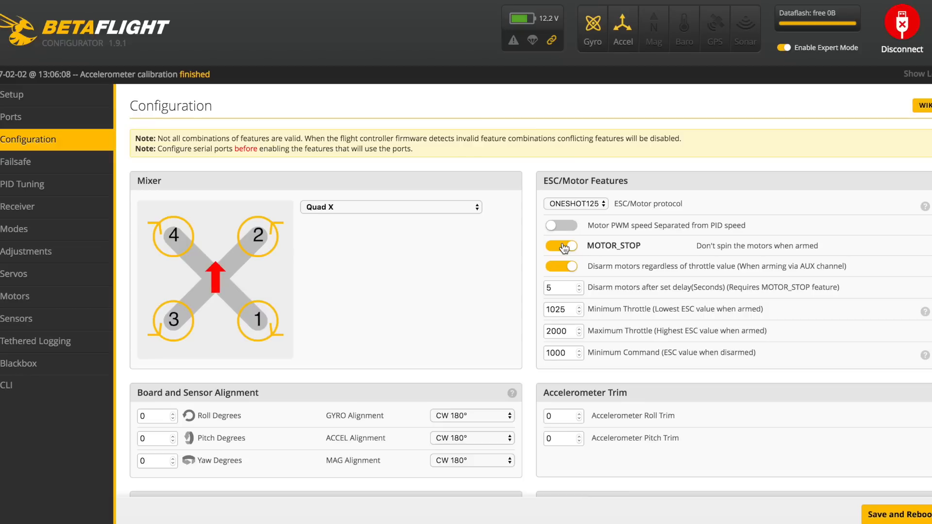
click(563, 247)
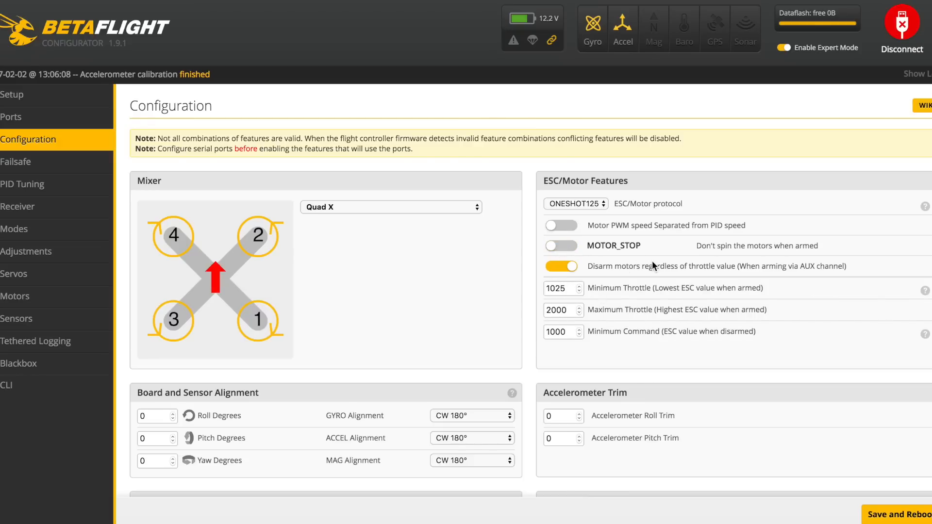
Step: Examine the board alignment, receiver mode, battery voltage, and gyro and PID loop frequency settings on the Configuration page
scroll(588, 292, down, 3)
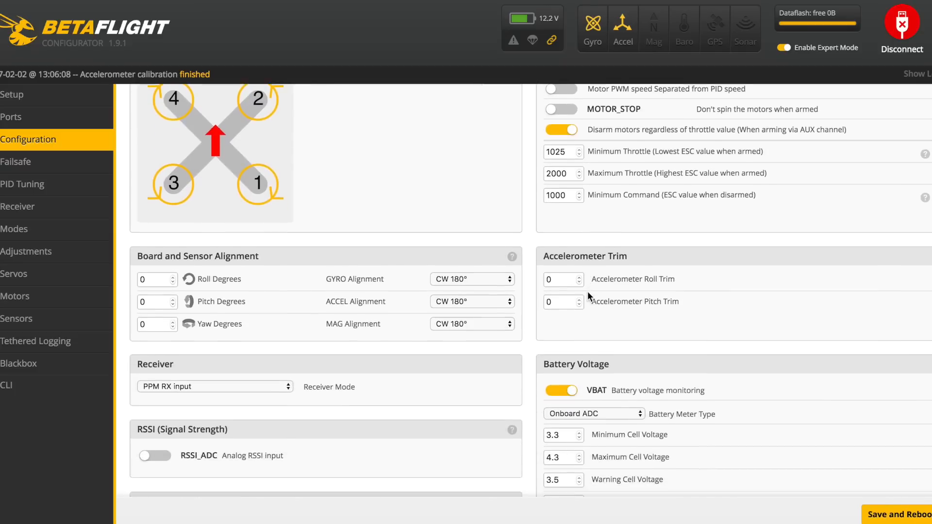
scroll(588, 291, down, 1)
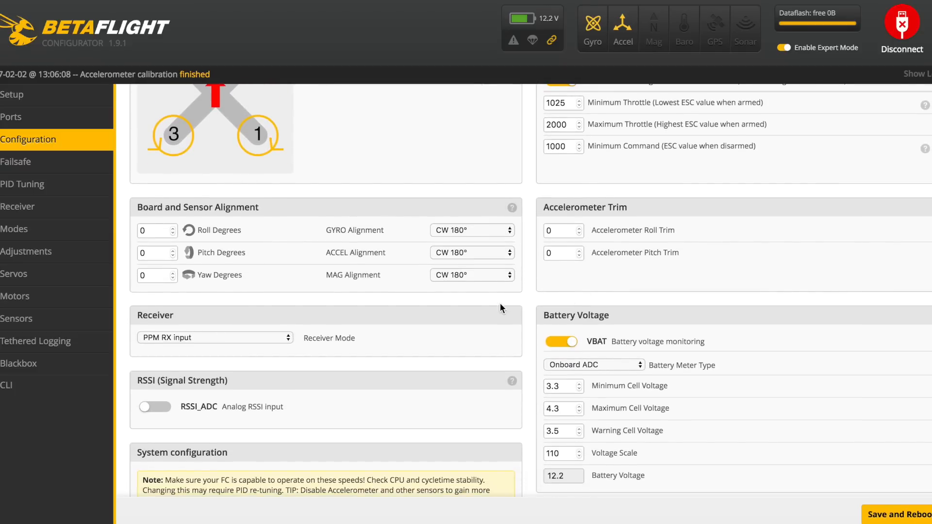
scroll(408, 287, up, 2)
scroll(404, 284, down, 4)
scroll(404, 285, up, 1)
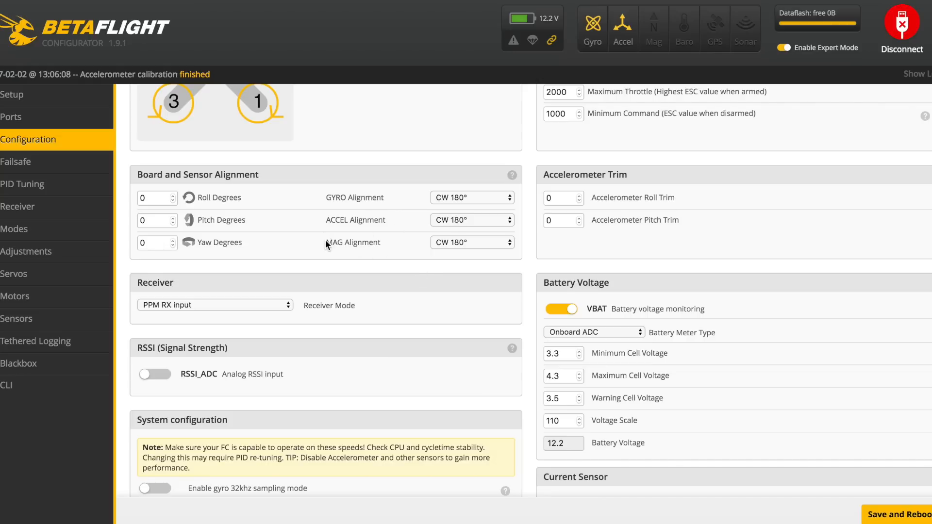
scroll(325, 240, down, 3)
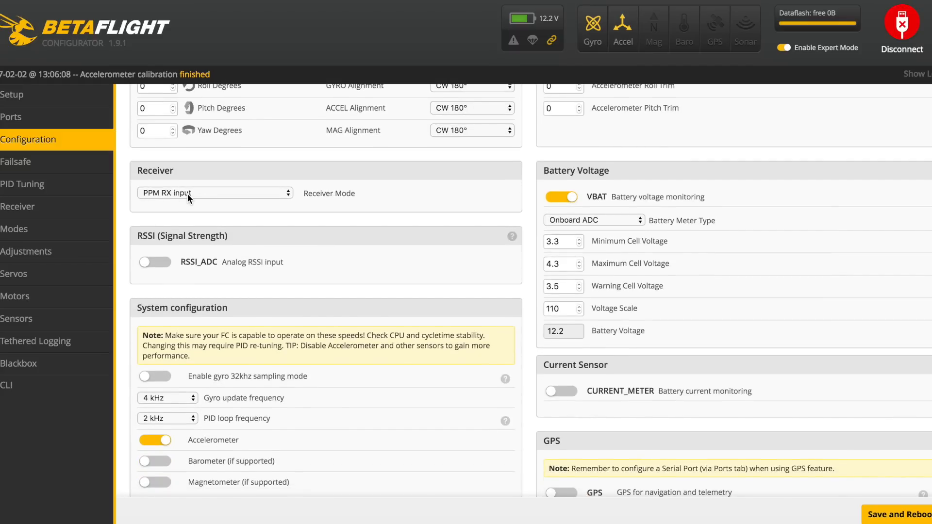
scroll(210, 263, down, 3)
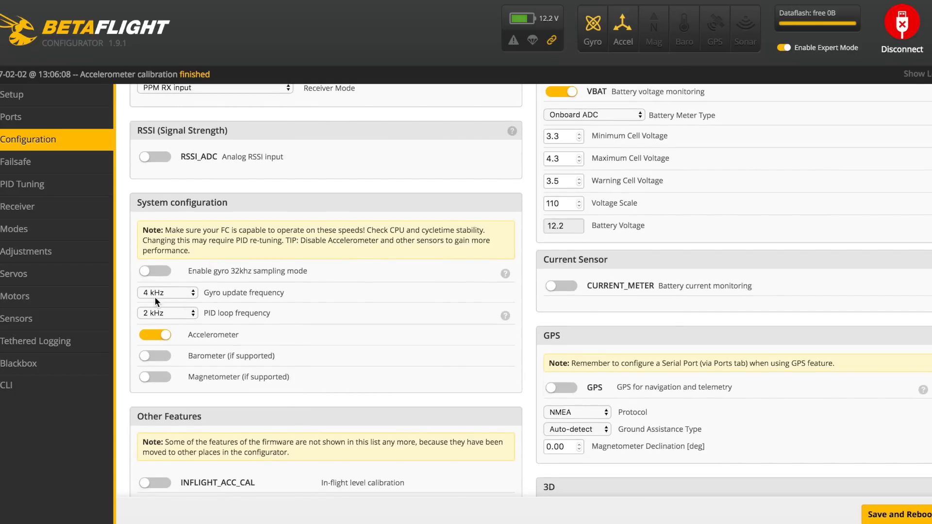
scroll(265, 237, up, 1)
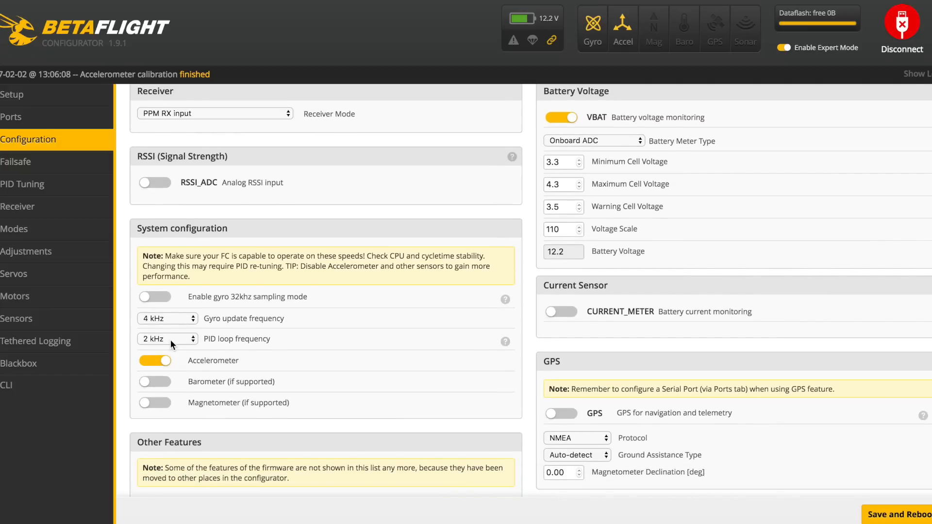
scroll(514, 229, up, 3)
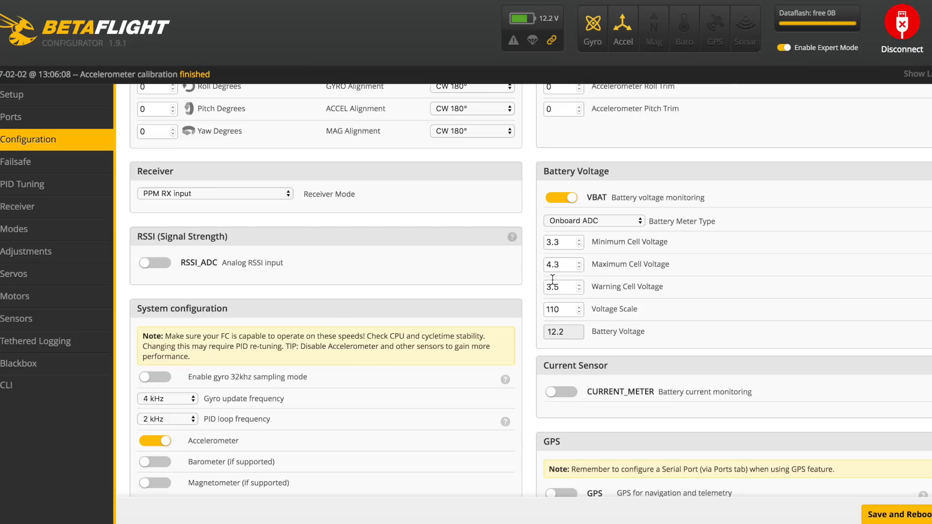
Step: Review the GPS, 3D and Other Features sections of the Configuration page
scroll(552, 280, down, 10)
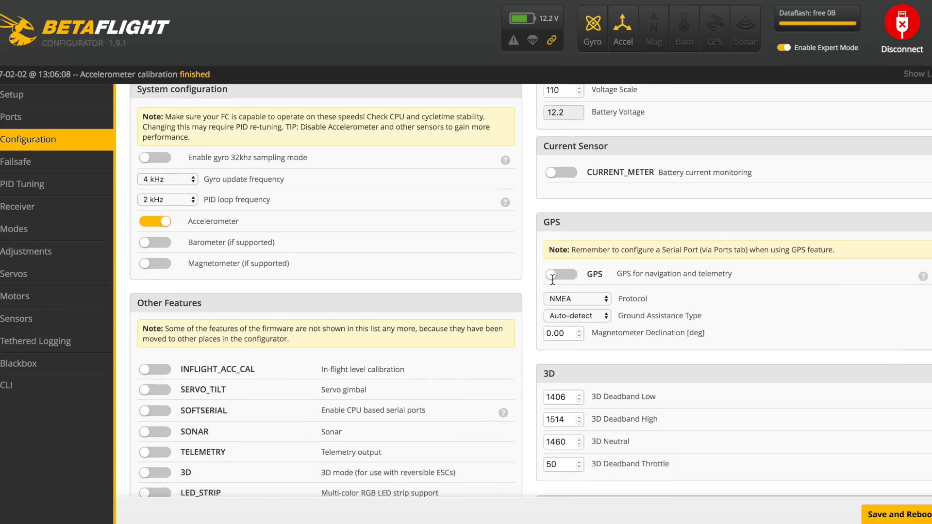
scroll(552, 284, down, 2)
scroll(552, 280, down, 2)
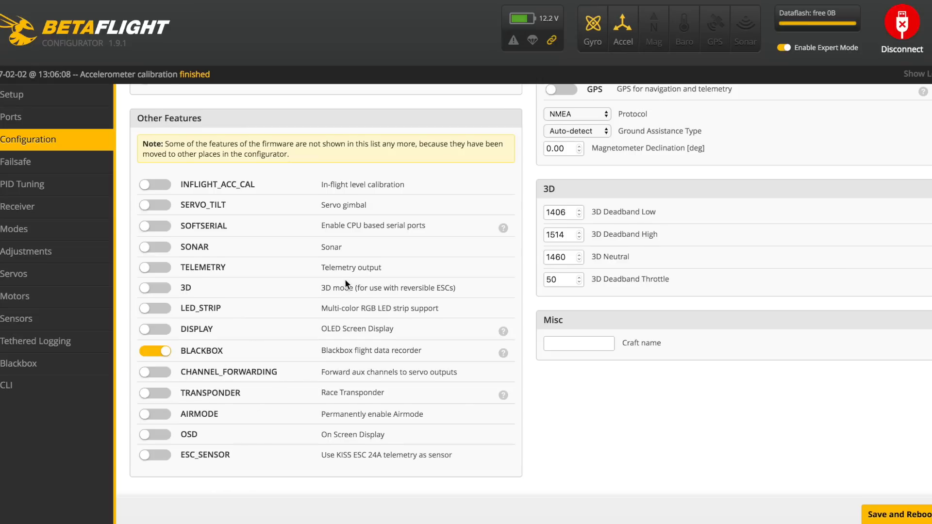
scroll(344, 281, up, 2)
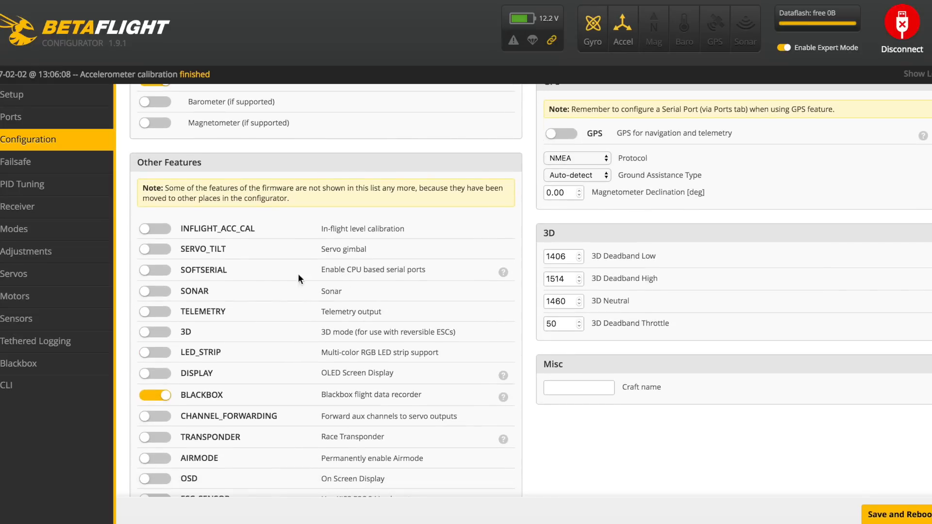
Step: Review the Failsafe settings, including the channel fallback values and the stage 2 procedure
click(36, 163)
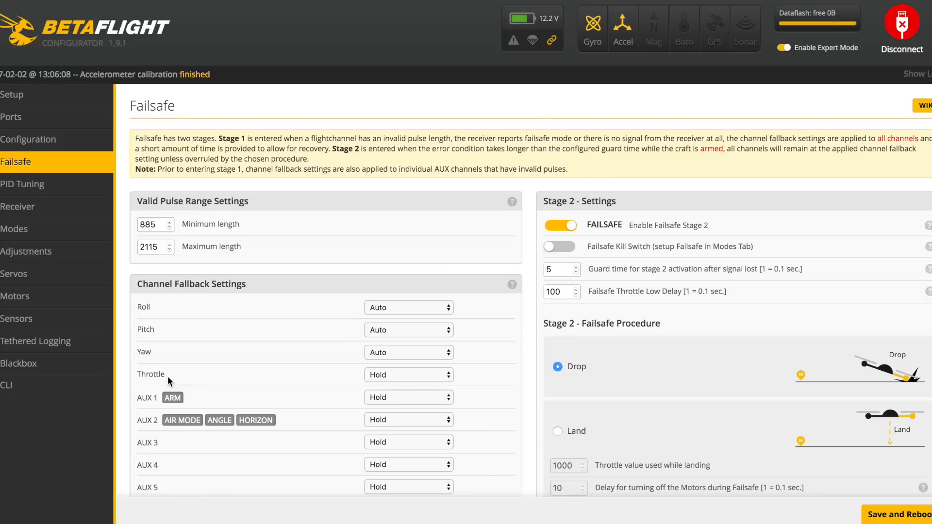
scroll(168, 377, down, 3)
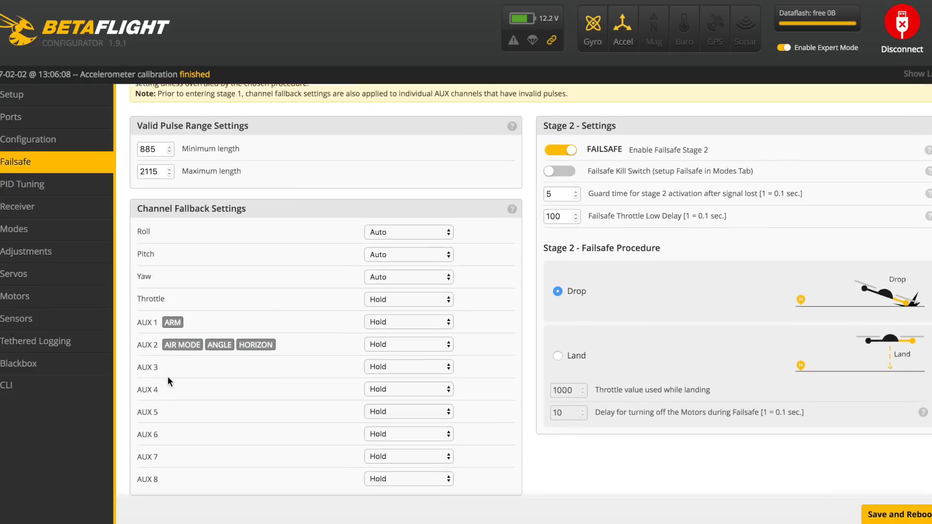
scroll(168, 377, up, 3)
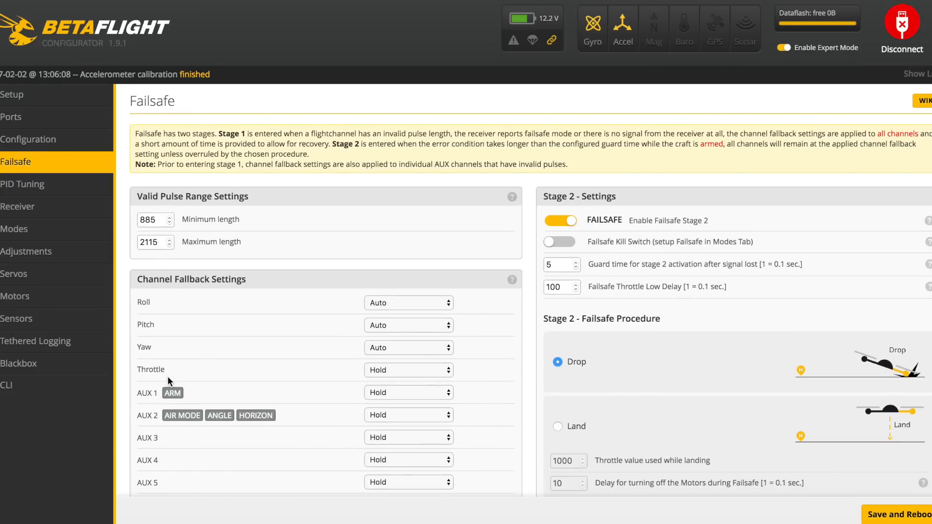
Step: Inspect the PID tuning values, the receiver channel readings and the flight mode switch ranges
click(19, 184)
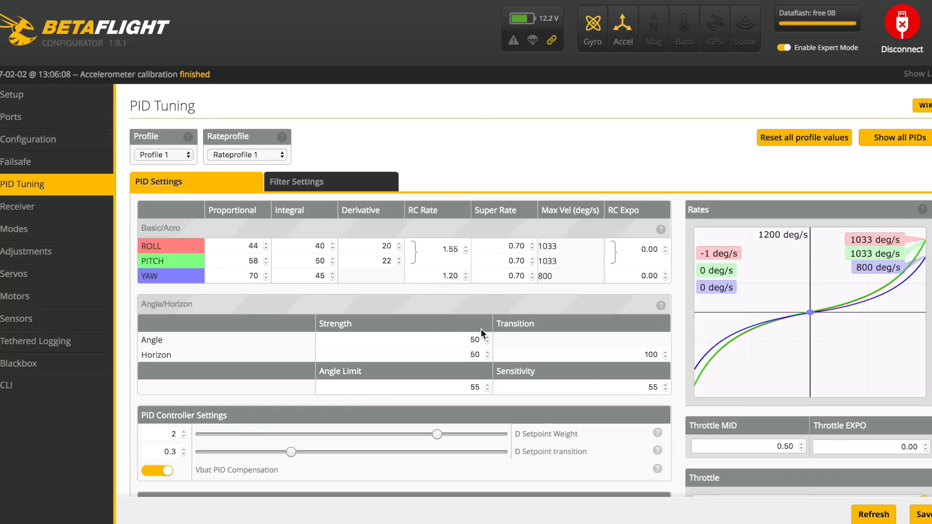
click(19, 216)
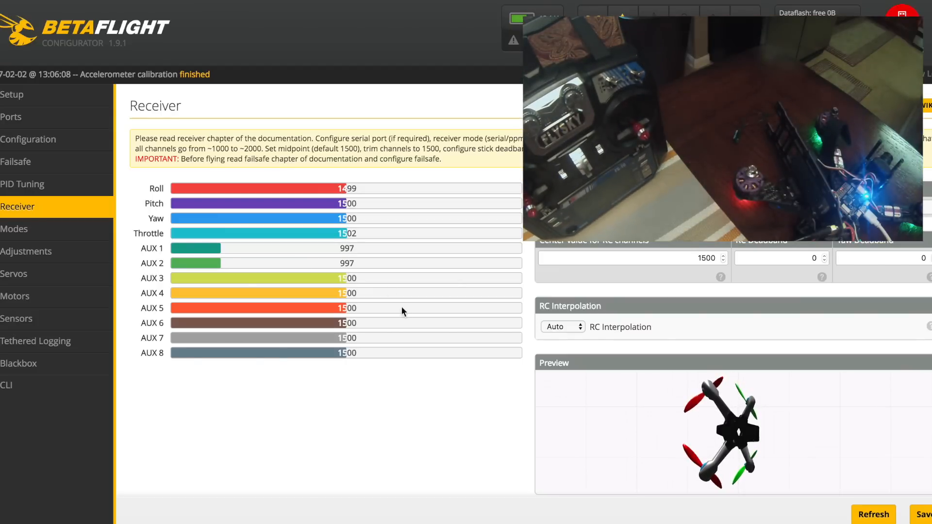
click(13, 230)
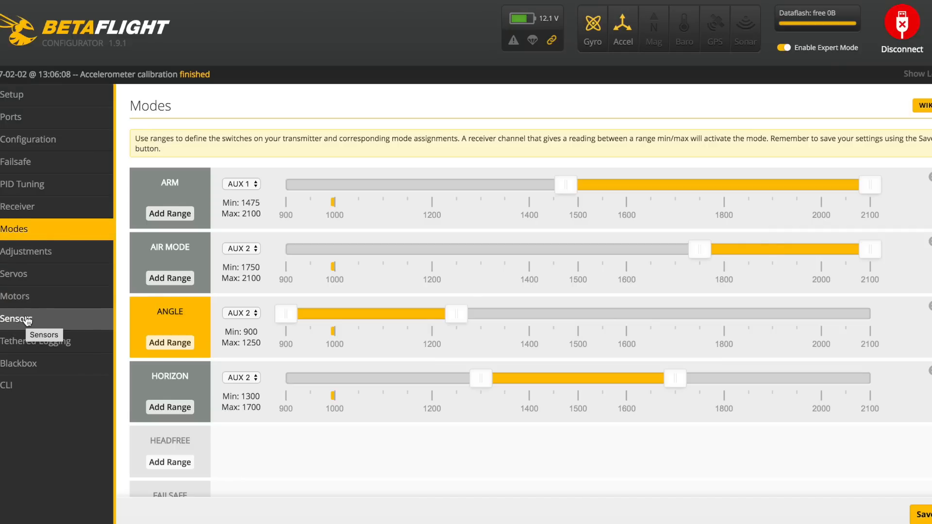
Step: Enable motor control on the Motors page and raise all motors to 2000 with the Master slider for ESC calibration
click(26, 302)
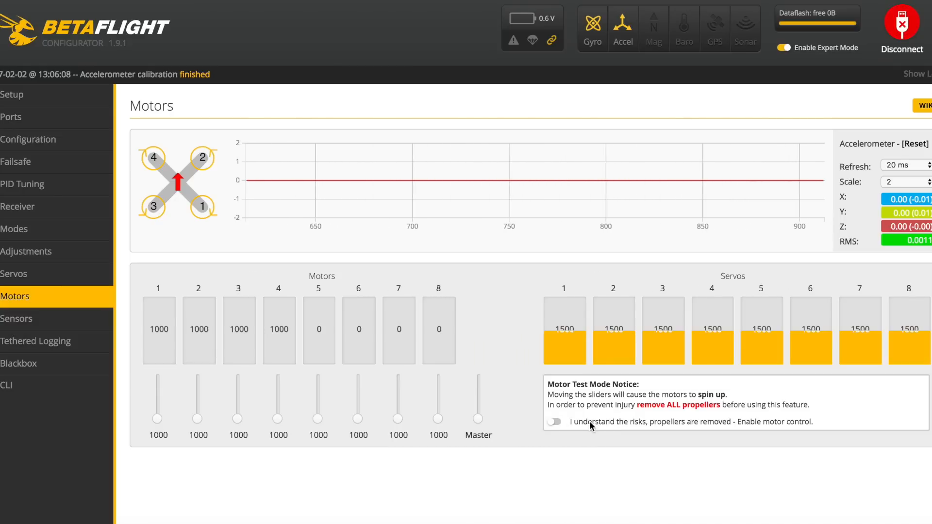
click(556, 423)
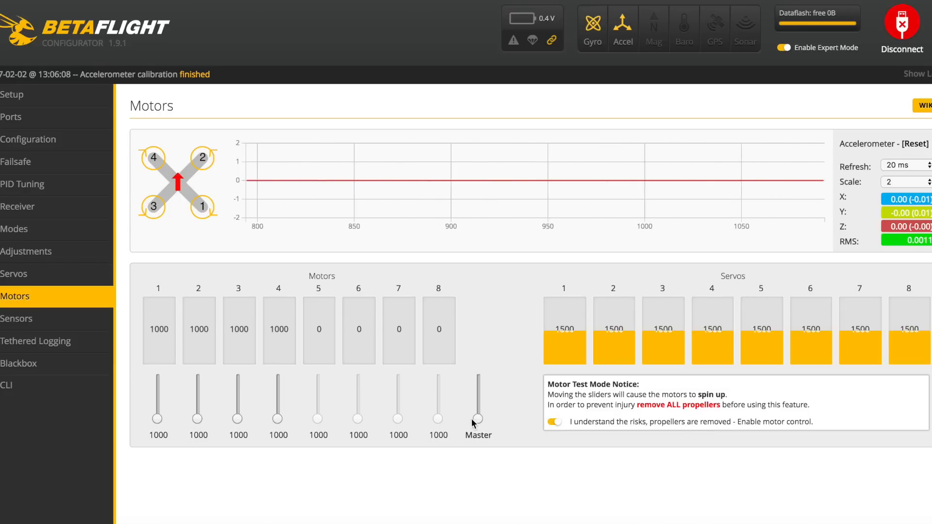
drag(477, 418, 479, 369)
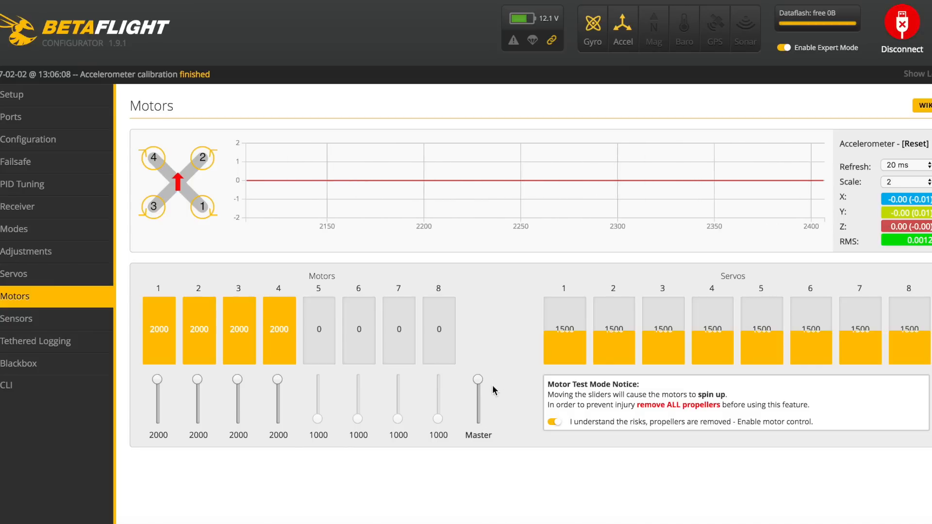
Step: Lower the Master slider so all motors are at 1000, and disable motor control
drag(477, 381, 476, 456)
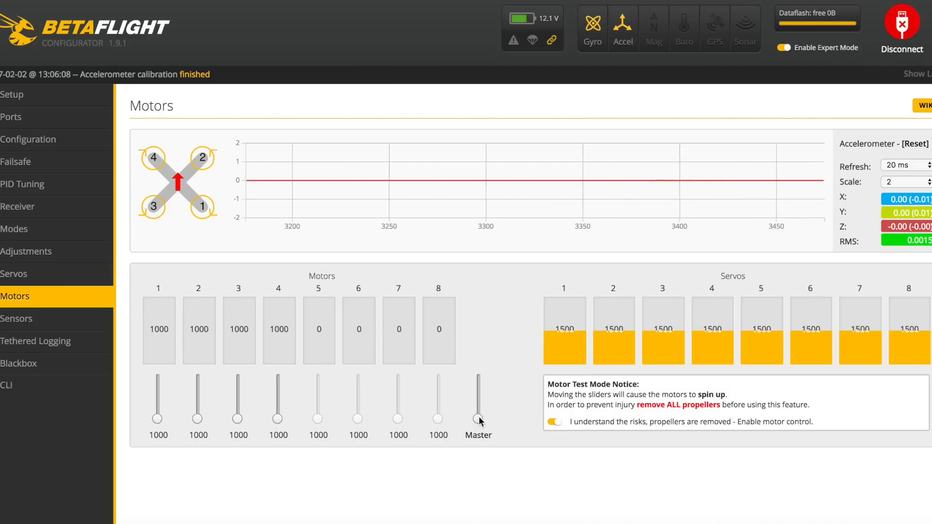
mouse_move(479, 416)
mouse_down()
mouse_move(478, 407)
mouse_move(476, 421)
mouse_up()
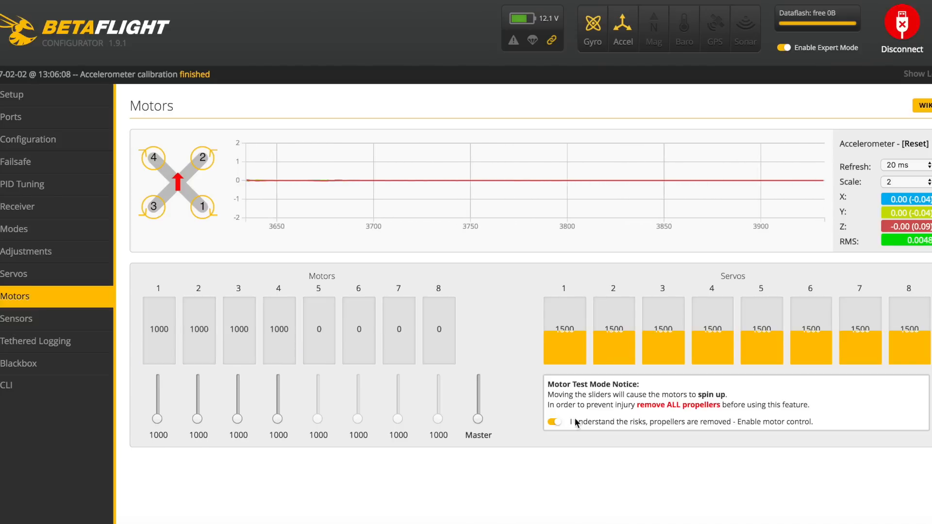
click(554, 423)
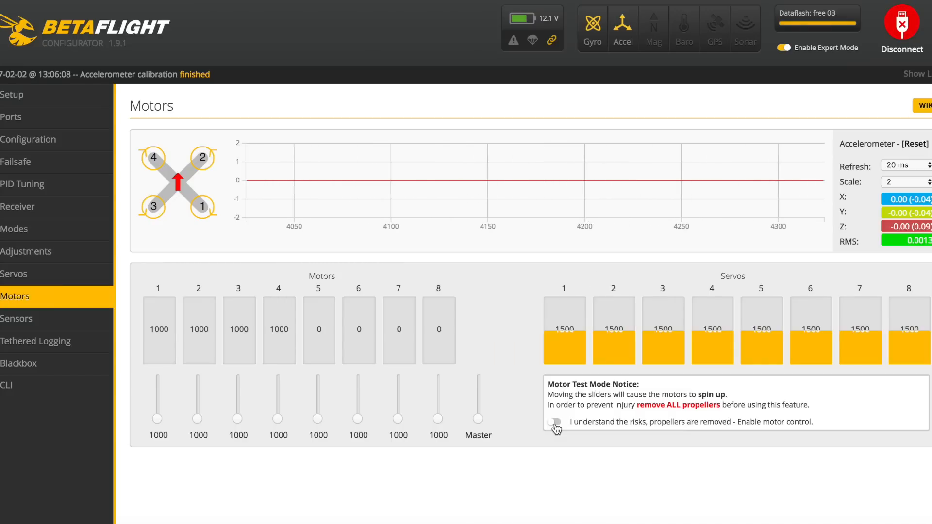
Step: Disconnect the flight controller and switch to the Chrome apps page
click(898, 29)
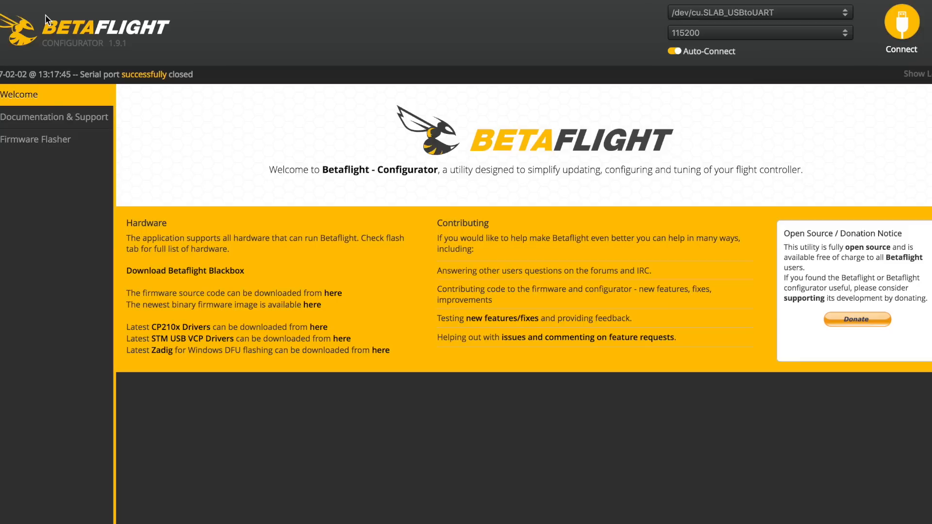
click(83, 523)
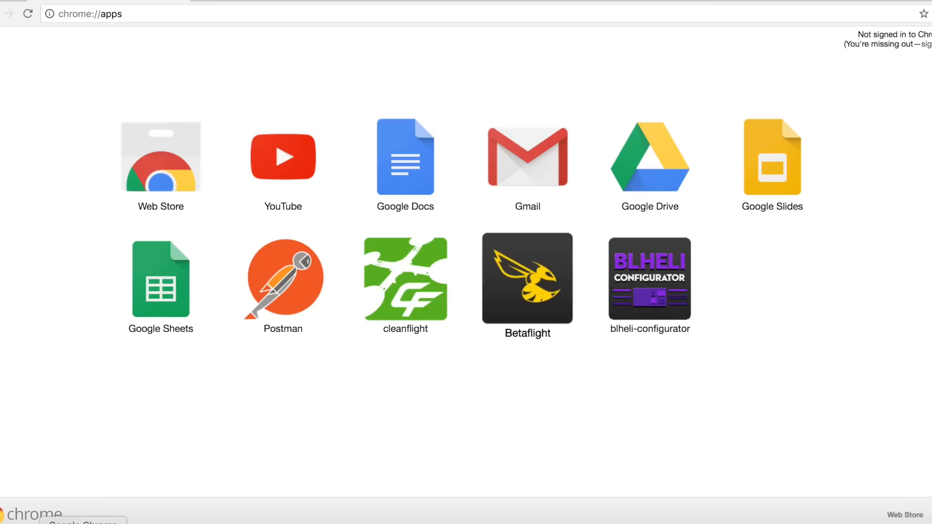
Step: Open blheli-configurator, connect to the flight controller at 115200 baud, and read the ESC setup
click(658, 277)
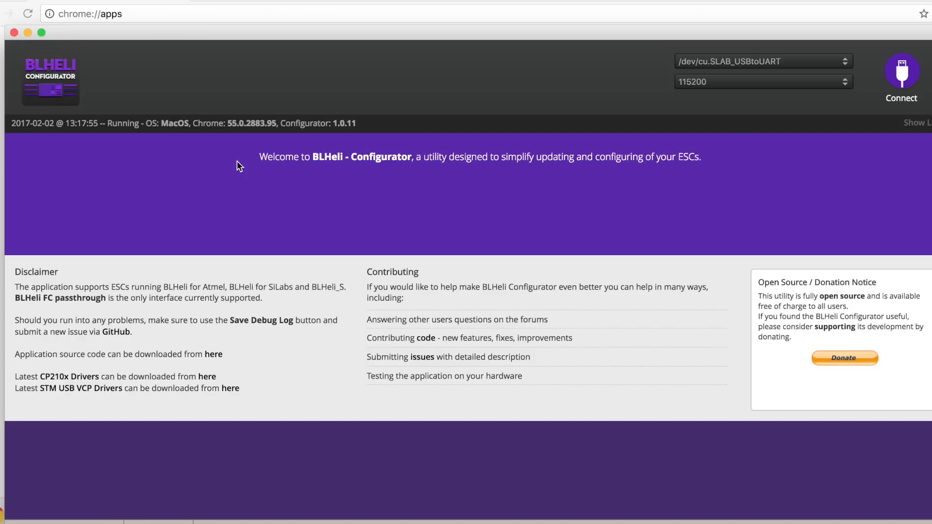
click(902, 71)
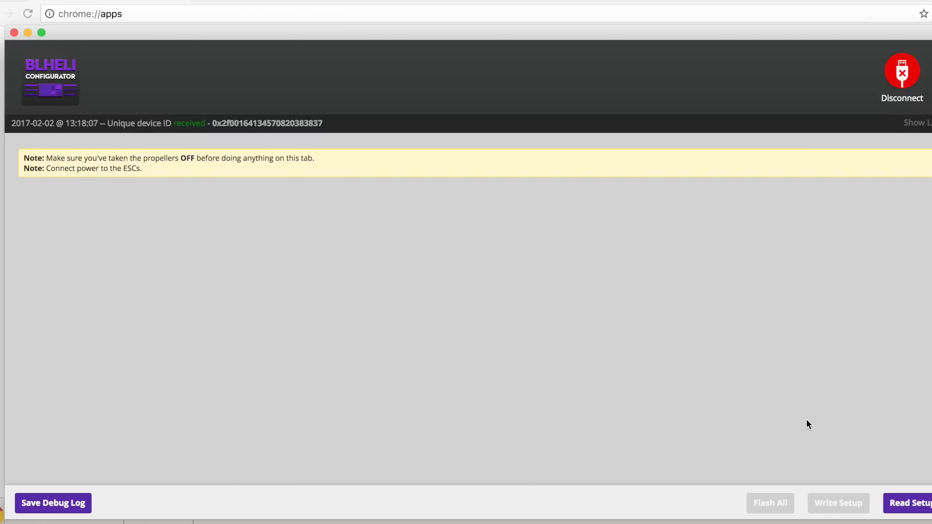
click(913, 505)
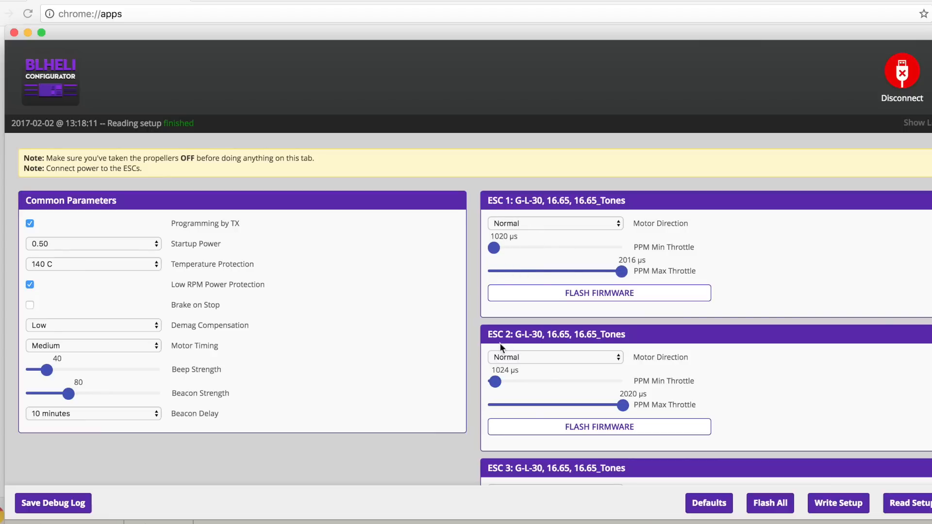
Step: Open the firmware flashing options for ESC 1, choose version 16.65 for the G-L-30 target, and cancel without flashing
click(571, 295)
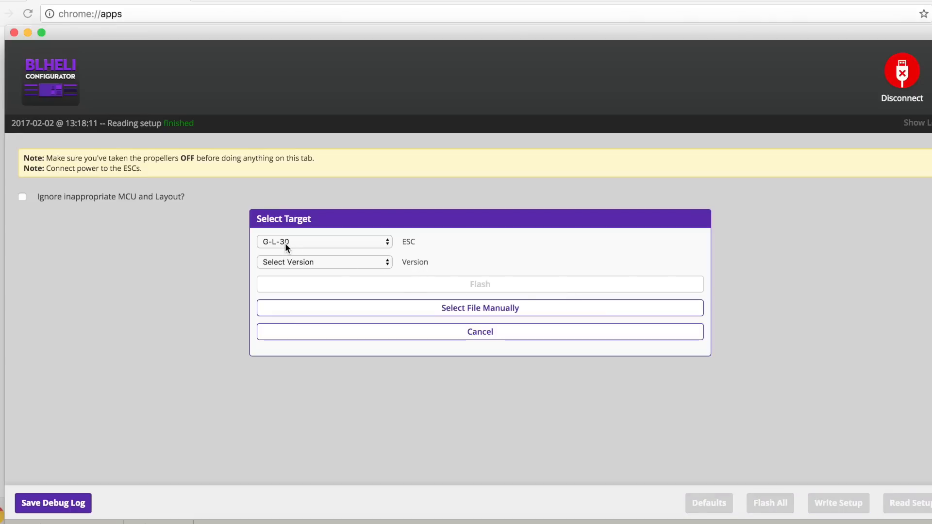
click(285, 263)
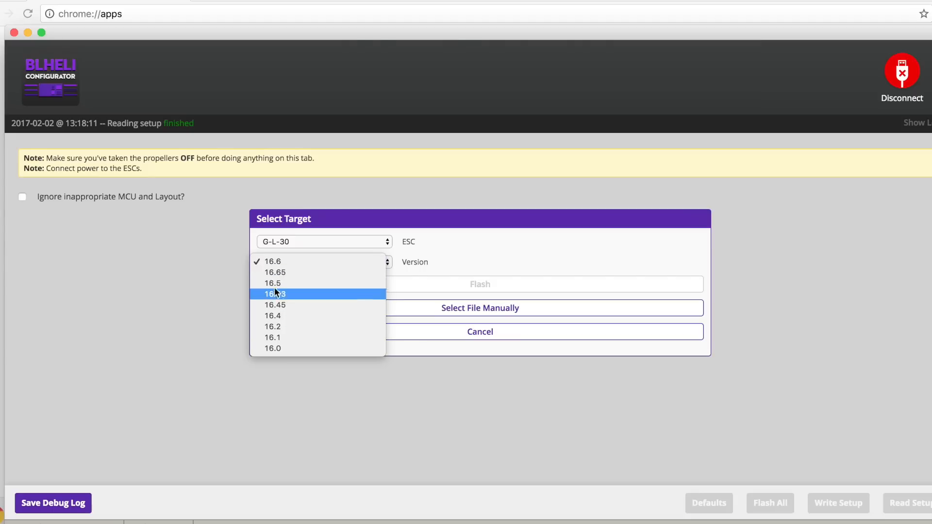
click(272, 276)
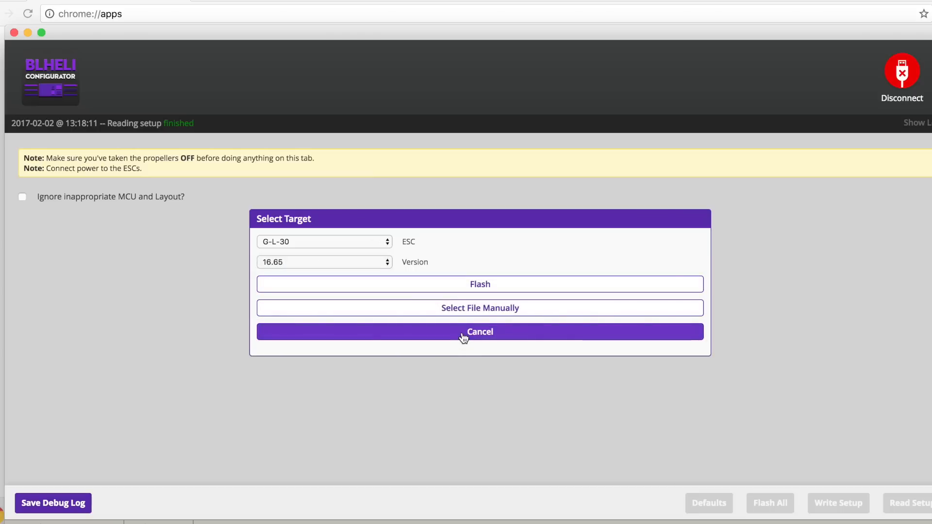
click(462, 334)
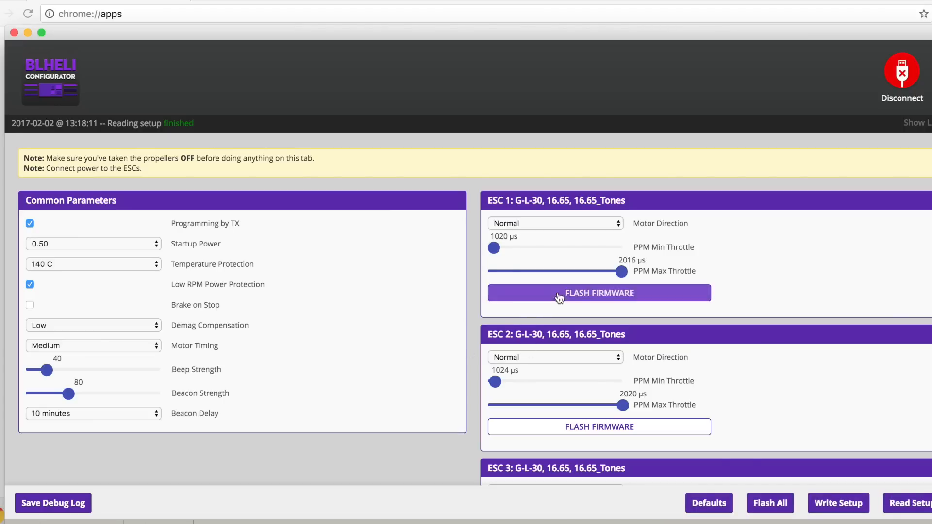